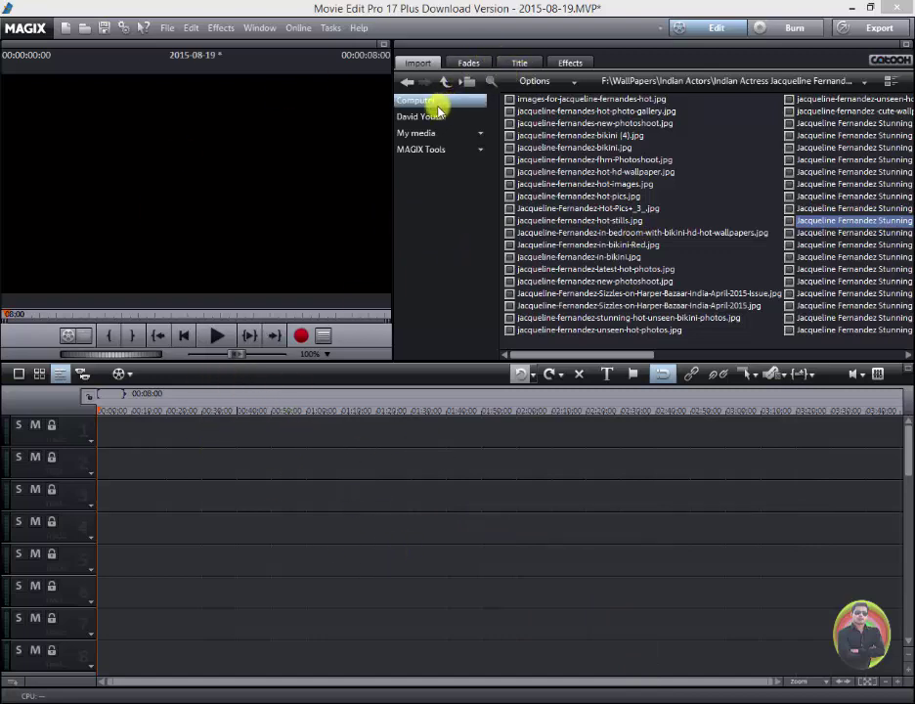
- Preview the folder's JPGs and select the photo of the woman on a floral chair
{"action": "left_click", "coordinate": [584, 197]}
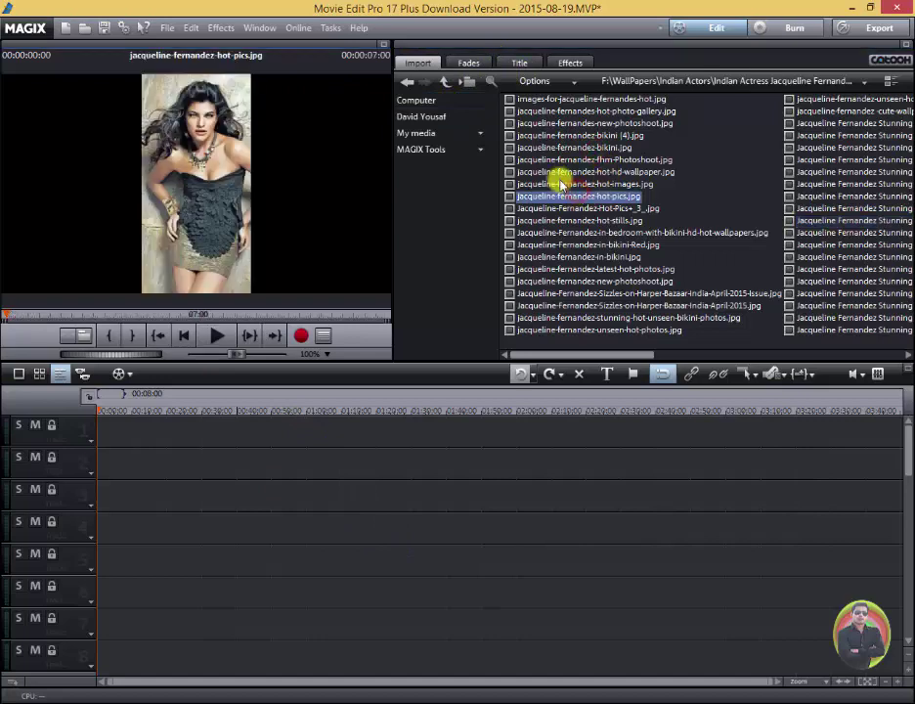
{"action": "left_click", "coordinate": [557, 183]}
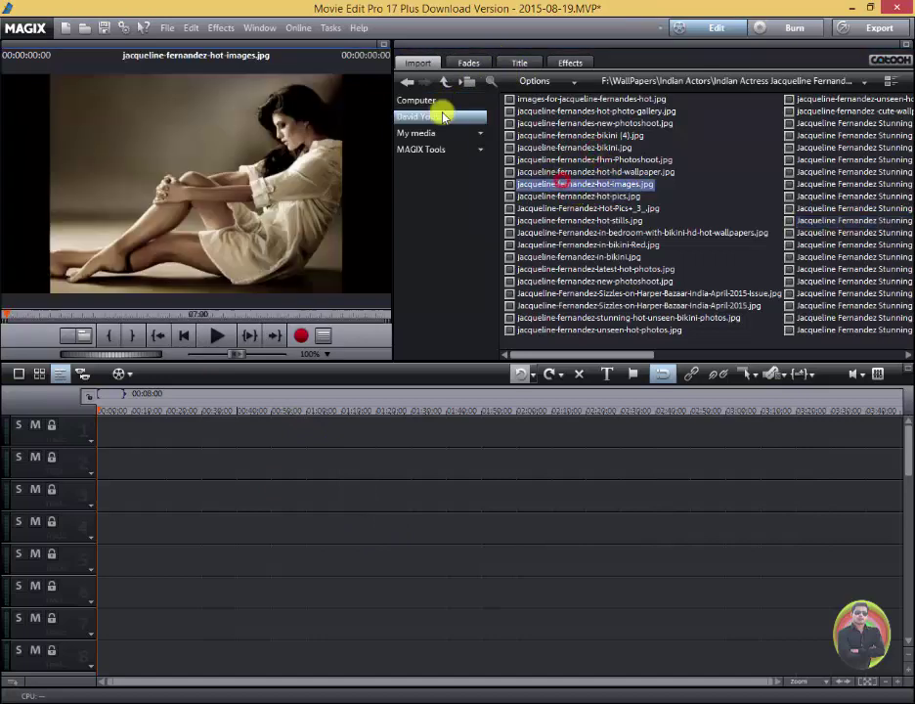
{"action": "left_click", "coordinate": [581, 112]}
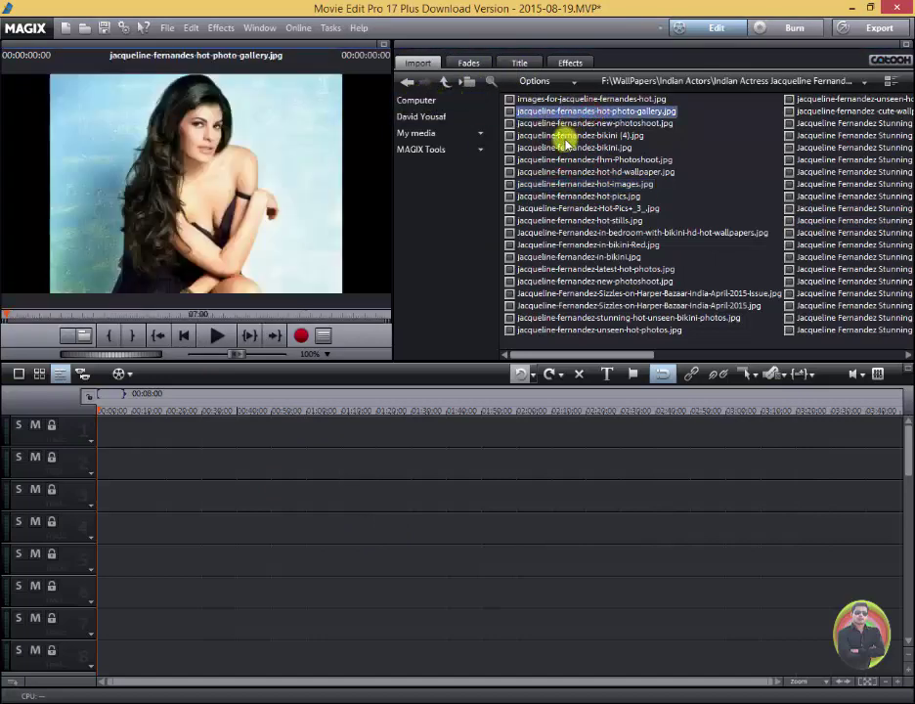
{"action": "left_click", "coordinate": [555, 135]}
{"action": "left_click", "coordinate": [572, 173]}
{"action": "left_click", "coordinate": [576, 233]}
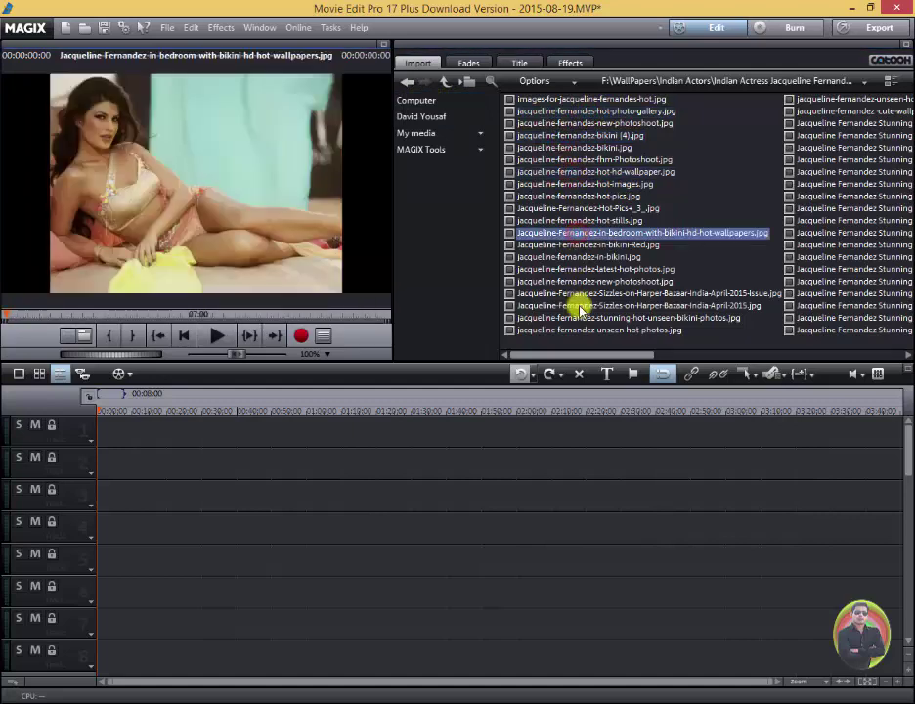
{"action": "left_click", "coordinate": [572, 307]}
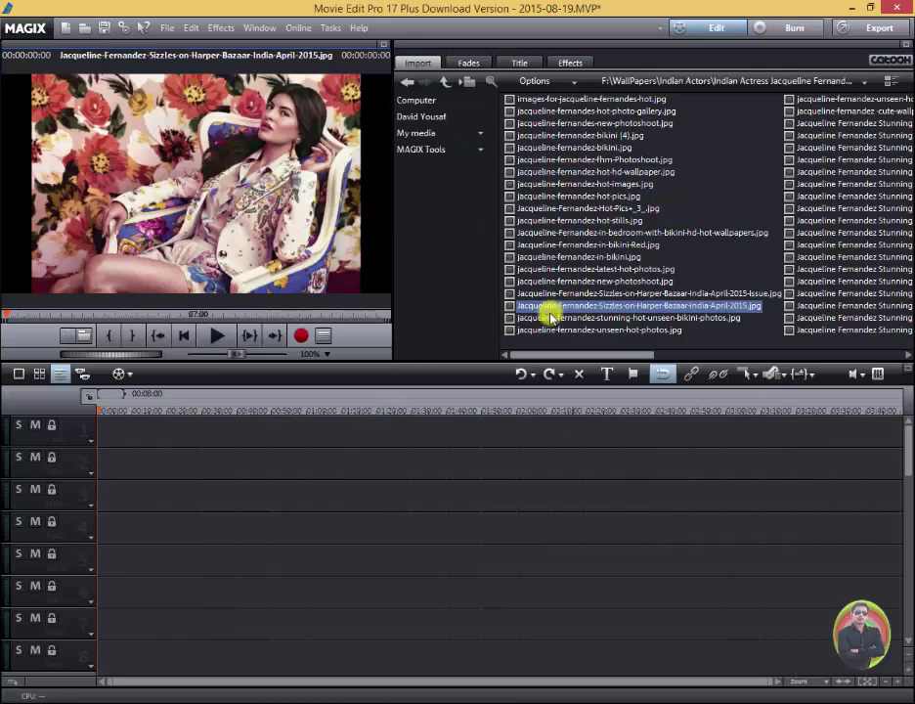
- Place the floral-chair photo on track 1 using Import only and stretch it to about 00:54
{"action": "left_click_drag", "start_coordinate": [551, 315], "coordinate": [103, 439]}
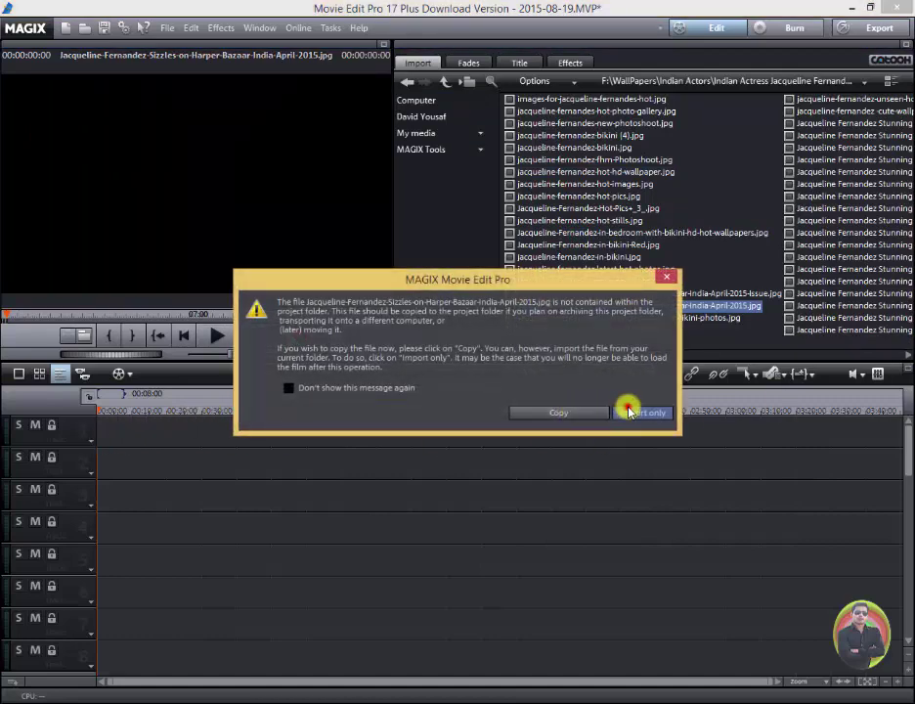
{"action": "left_click", "coordinate": [627, 408]}
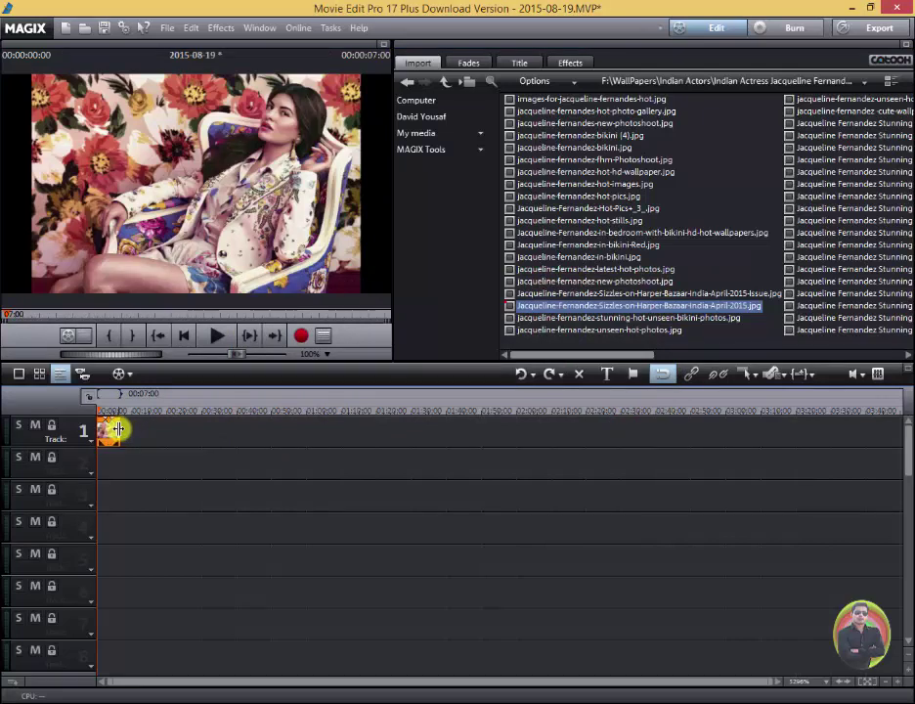
{"action": "left_click_drag", "start_coordinate": [118, 428], "coordinate": [284, 430]}
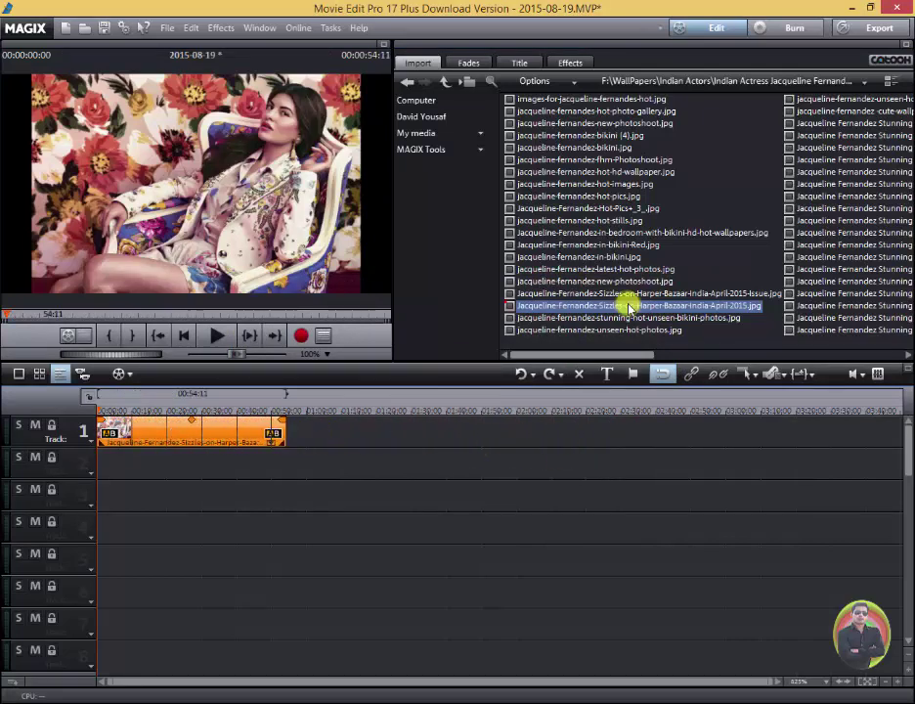
- Preview the photos in the second column and select the leopard-print photo
{"action": "left_click", "coordinate": [802, 256]}
{"action": "left_click", "coordinate": [811, 306]}
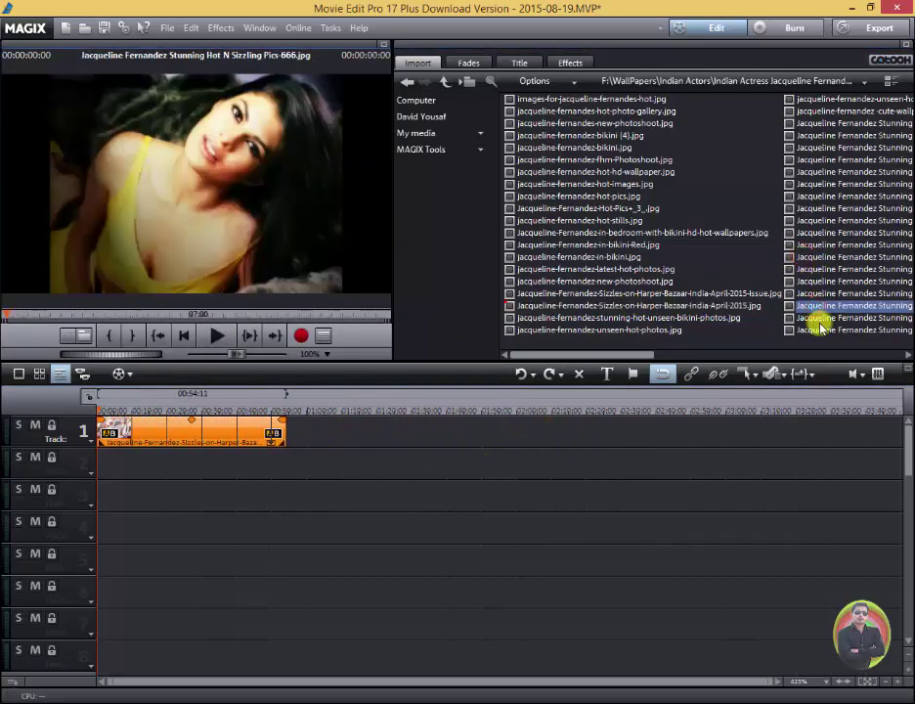
{"action": "left_click", "coordinate": [817, 318]}
{"action": "left_click", "coordinate": [819, 330]}
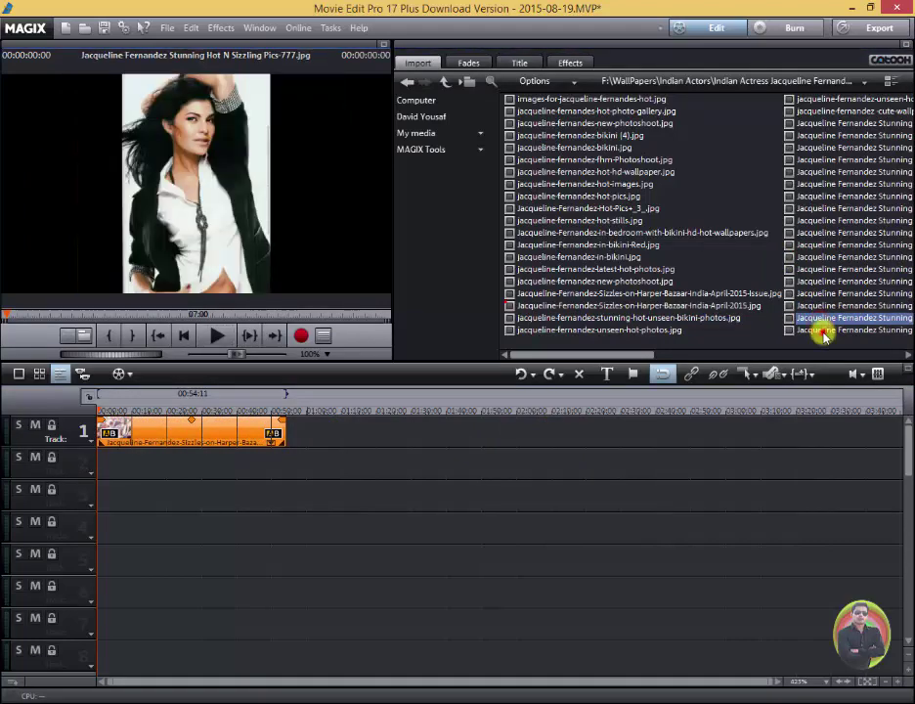
{"action": "left_click", "coordinate": [839, 101]}
{"action": "left_click", "coordinate": [838, 113]}
{"action": "left_click", "coordinate": [840, 125]}
{"action": "left_click", "coordinate": [842, 149]}
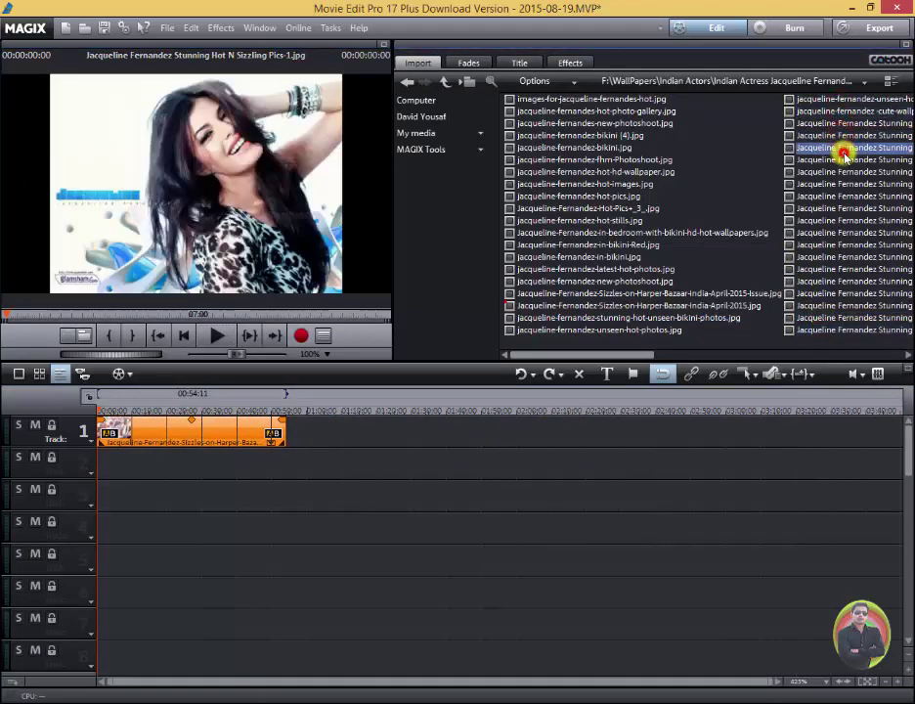
{"action": "left_click", "coordinate": [844, 160]}
{"action": "left_click", "coordinate": [843, 137]}
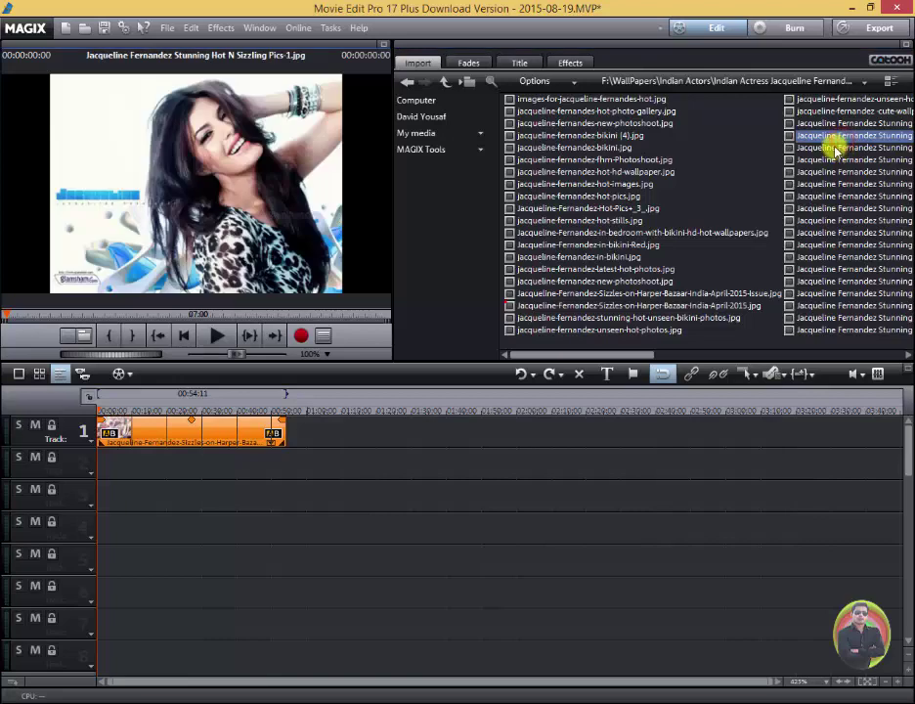
- Add the leopard-print photo to track 1 via Import only, sized and positioned after a gap
{"action": "left_click_drag", "start_coordinate": [831, 137], "coordinate": [322, 431]}
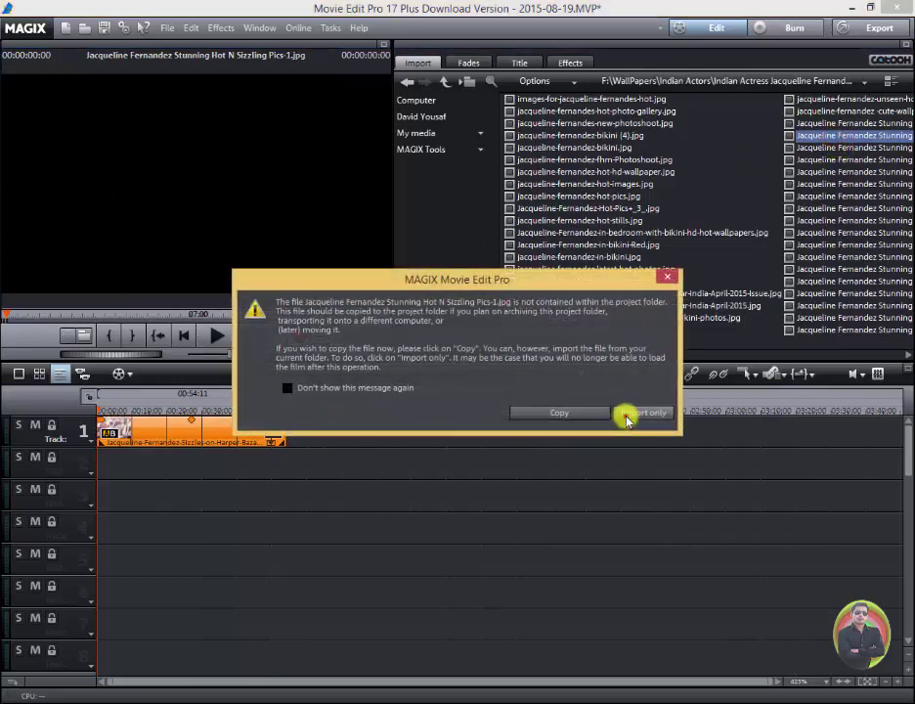
{"action": "left_click", "coordinate": [626, 415]}
{"action": "left_click_drag", "start_coordinate": [330, 425], "coordinate": [674, 435]}
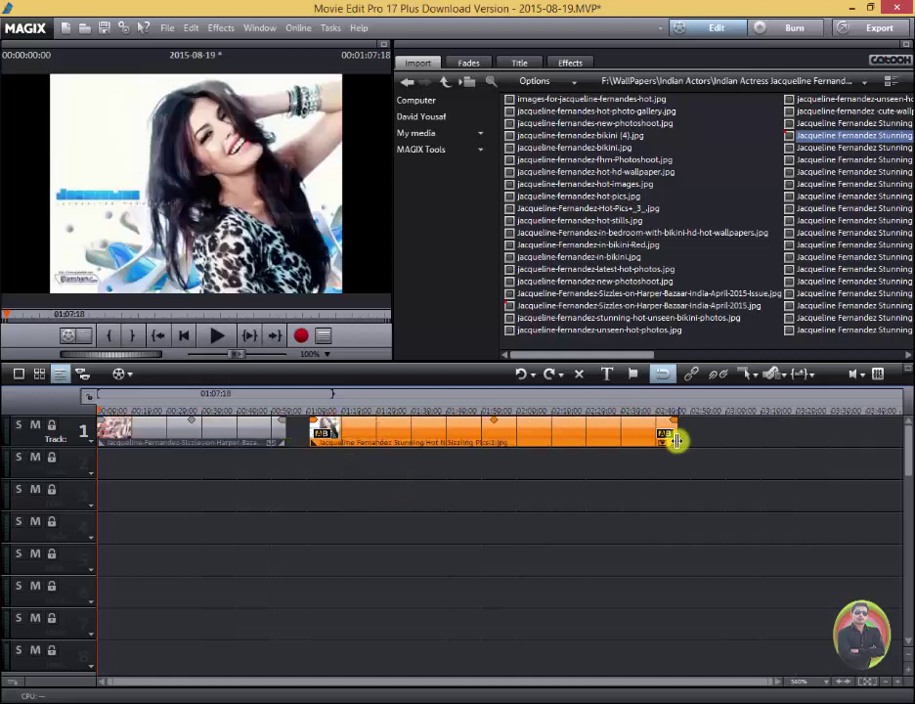
{"action": "mouse_move", "coordinate": [597, 433]}
{"action": "left_mouse_down"}
{"action": "mouse_move", "coordinate": [662, 443]}
{"action": "mouse_move", "coordinate": [540, 433]}
{"action": "left_mouse_up"}
{"action": "mouse_move", "coordinate": [362, 437]}
{"action": "left_mouse_down"}
{"action": "mouse_move", "coordinate": [467, 439]}
{"action": "mouse_move", "coordinate": [435, 445]}
{"action": "left_mouse_up"}
{"action": "left_click", "coordinate": [269, 479]}
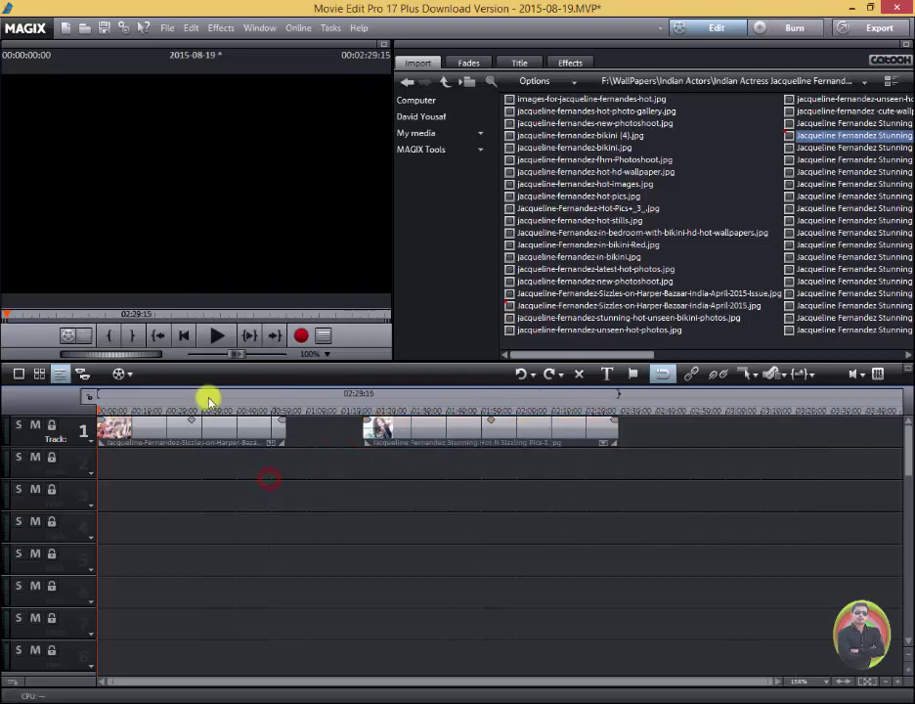
{"action": "left_click", "coordinate": [131, 429]}
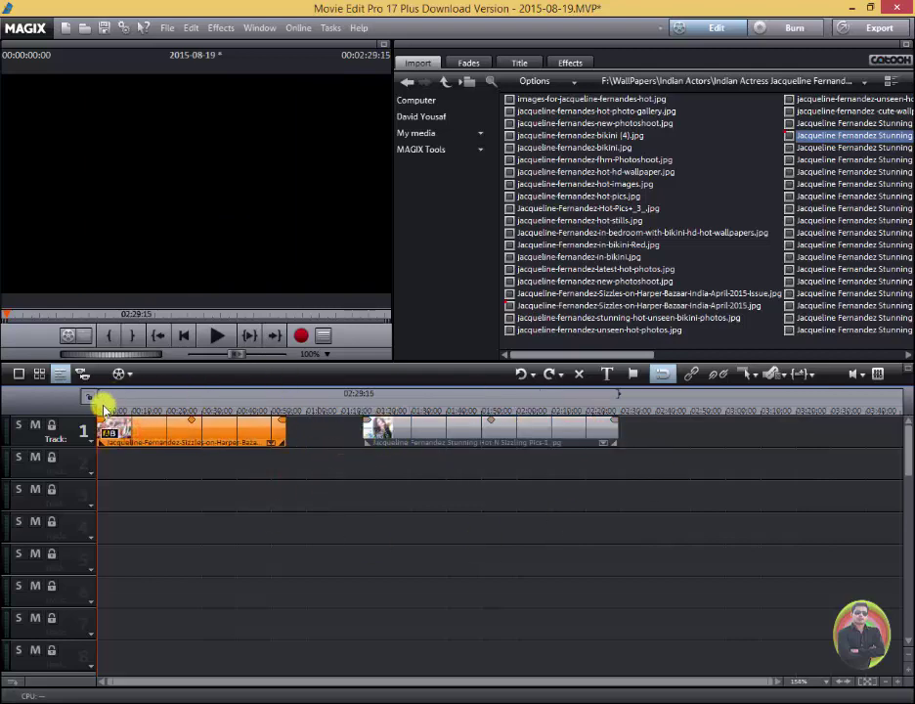
{"action": "left_click", "coordinate": [108, 409]}
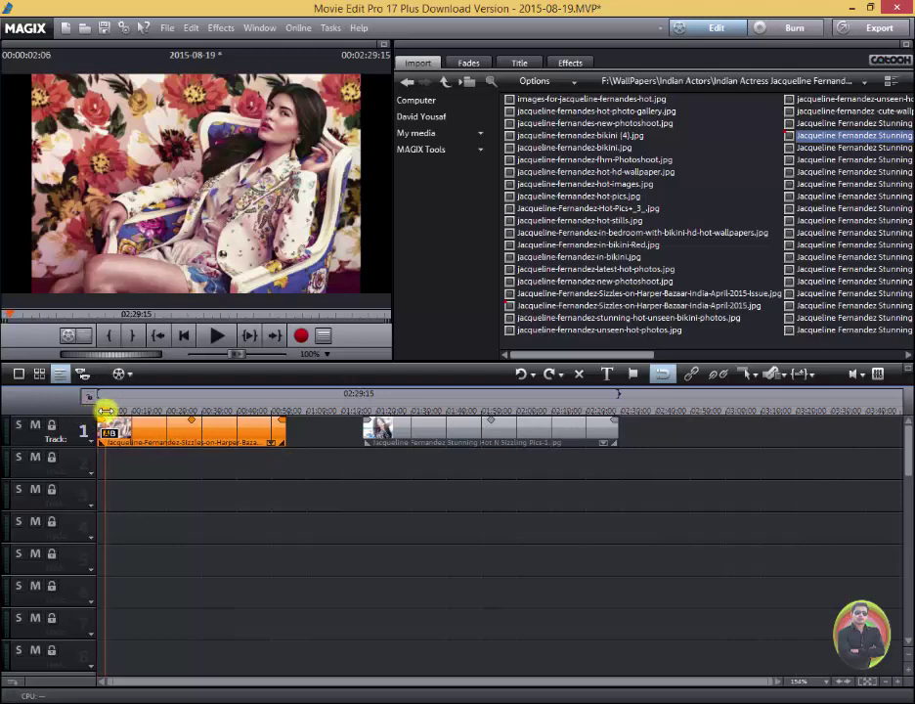
{"action": "left_click", "coordinate": [180, 410]}
{"action": "mouse_move", "coordinate": [211, 421]}
{"action": "left_mouse_down"}
{"action": "mouse_move", "coordinate": [295, 424]}
{"action": "mouse_move", "coordinate": [364, 441]}
{"action": "mouse_move", "coordinate": [600, 435]}
{"action": "mouse_move", "coordinate": [564, 444]}
{"action": "mouse_move", "coordinate": [357, 444]}
{"action": "mouse_move", "coordinate": [108, 423]}
{"action": "left_mouse_up"}
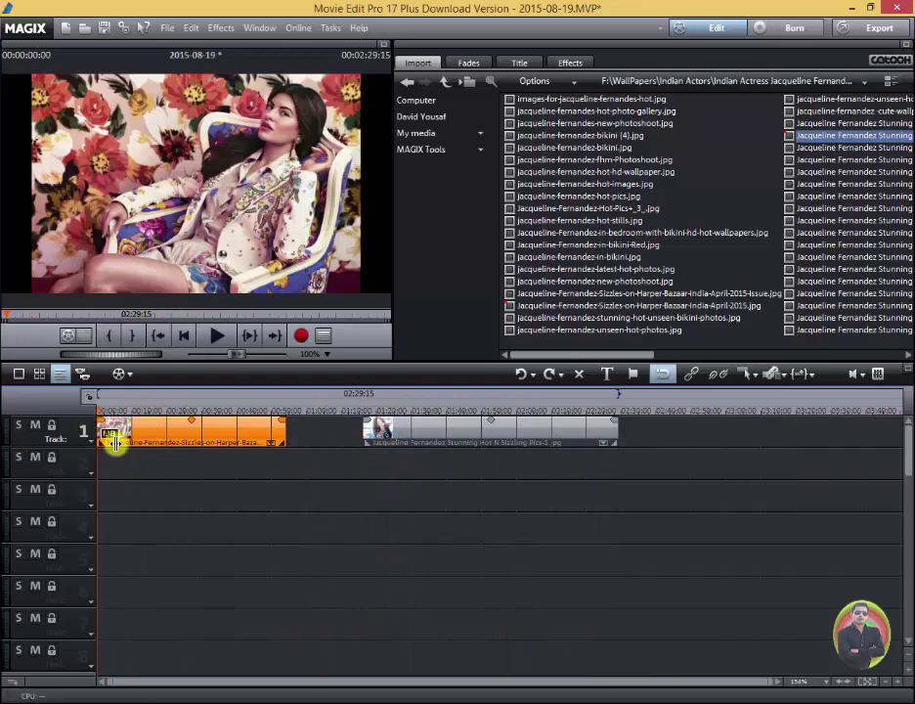
{"action": "left_click", "coordinate": [428, 120]}
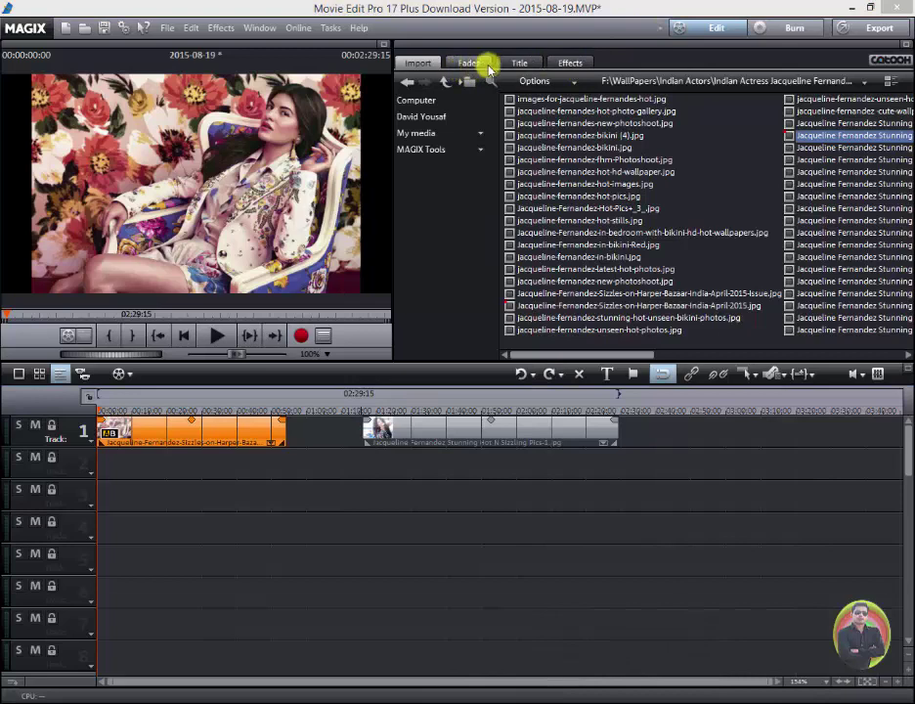
- Show the General category under Presets in the Effects tab
{"action": "left_click", "coordinate": [572, 62]}
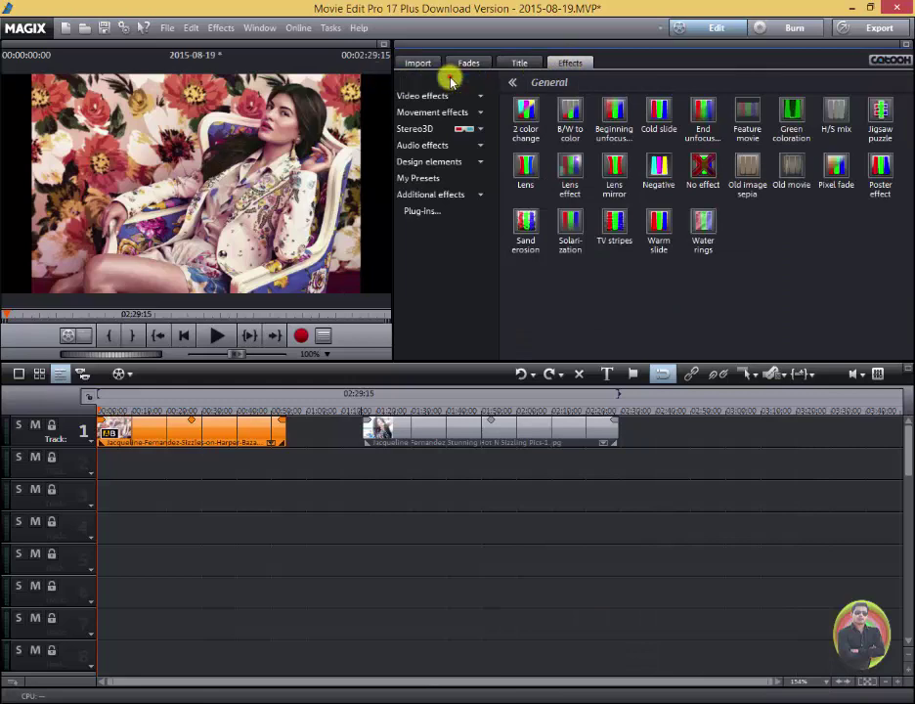
{"action": "left_click", "coordinate": [450, 80]}
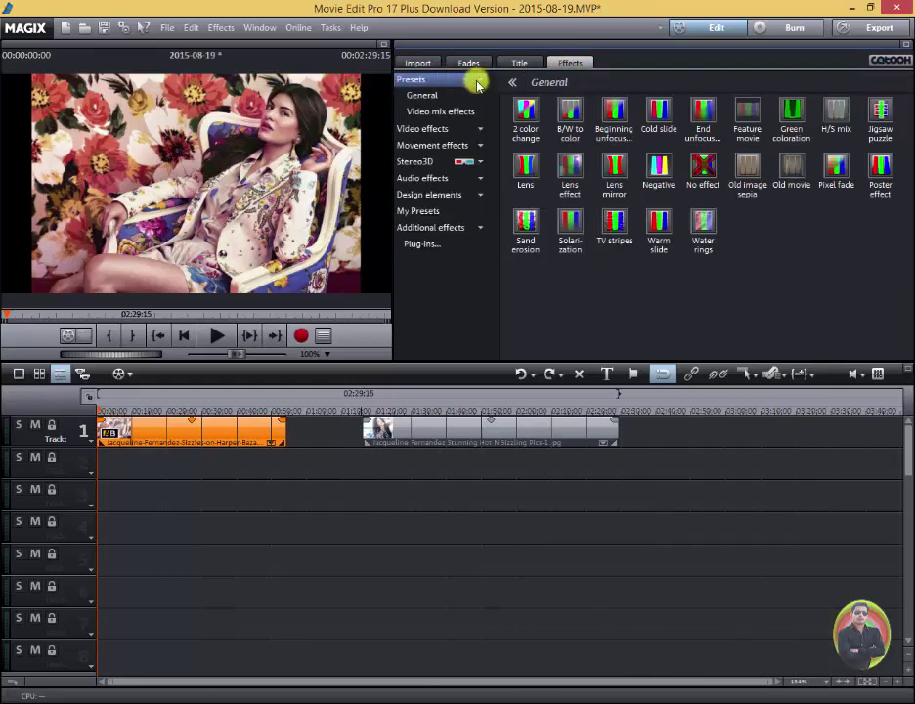
{"action": "left_click", "coordinate": [437, 102]}
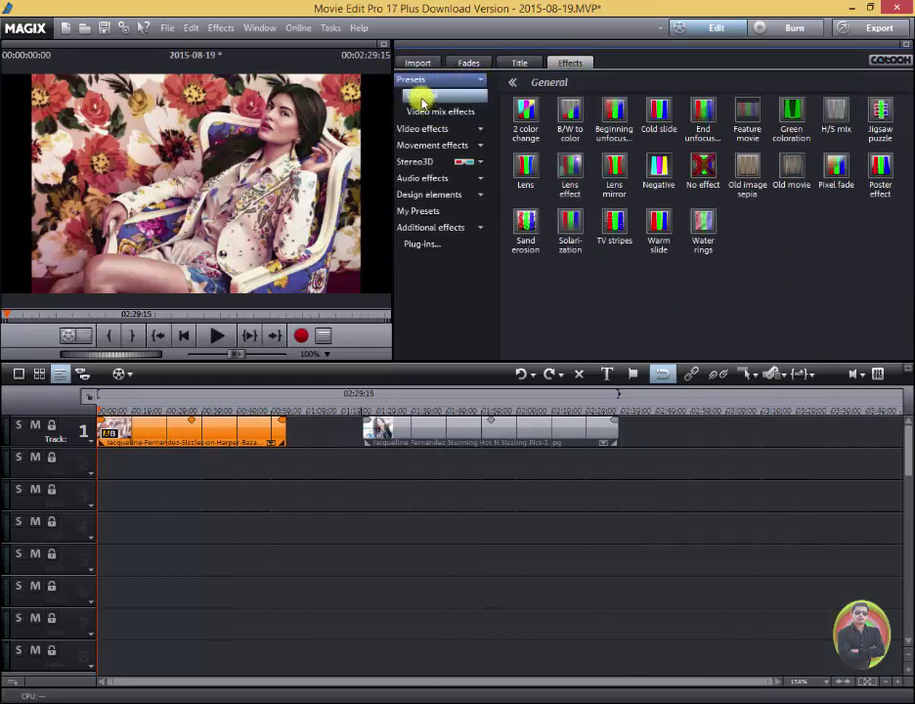
{"action": "left_click", "coordinate": [416, 98]}
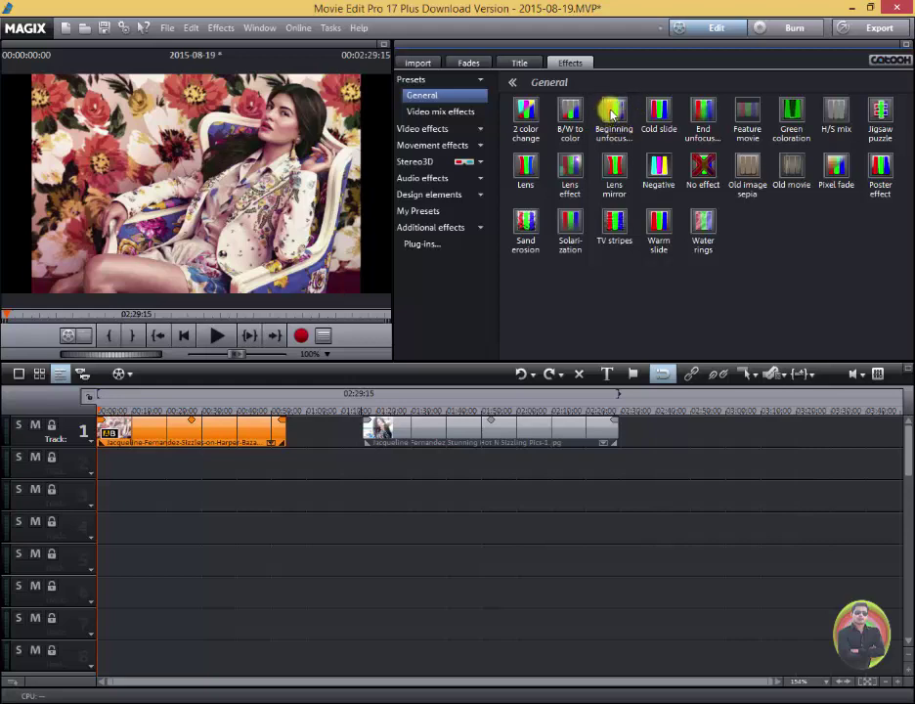
- Apply the Beginning unfocused preset to the floral-chair clip and scrub in to check the blur
{"action": "mouse_move", "coordinate": [615, 109]}
{"action": "left_mouse_down"}
{"action": "mouse_move", "coordinate": [132, 436]}
{"action": "mouse_move", "coordinate": [104, 433]}
{"action": "mouse_move", "coordinate": [132, 472]}
{"action": "left_mouse_up"}
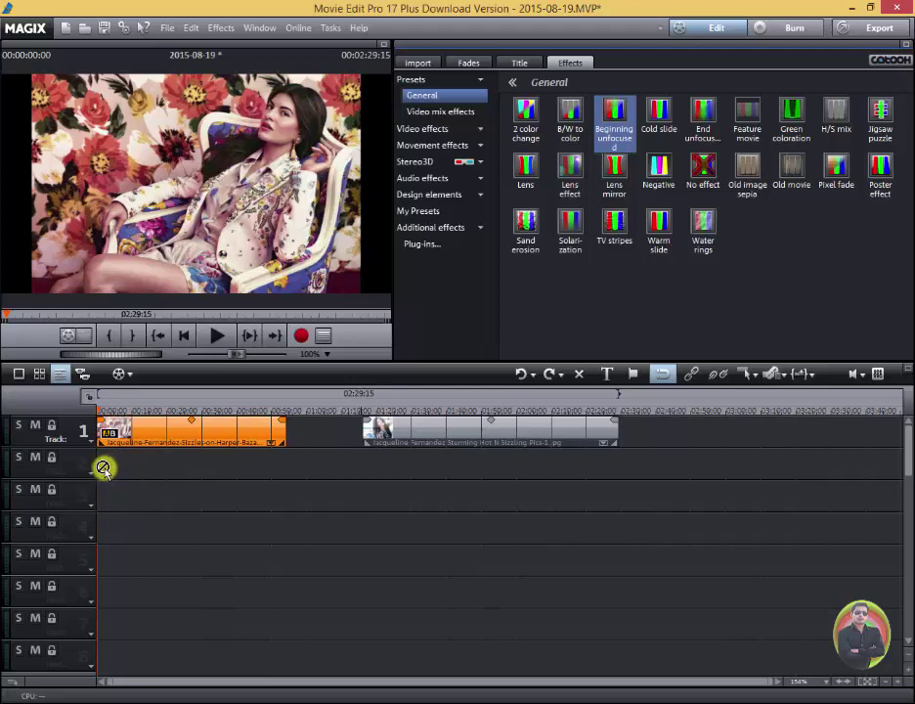
{"action": "left_click_drag", "start_coordinate": [132, 472], "coordinate": [110, 431]}
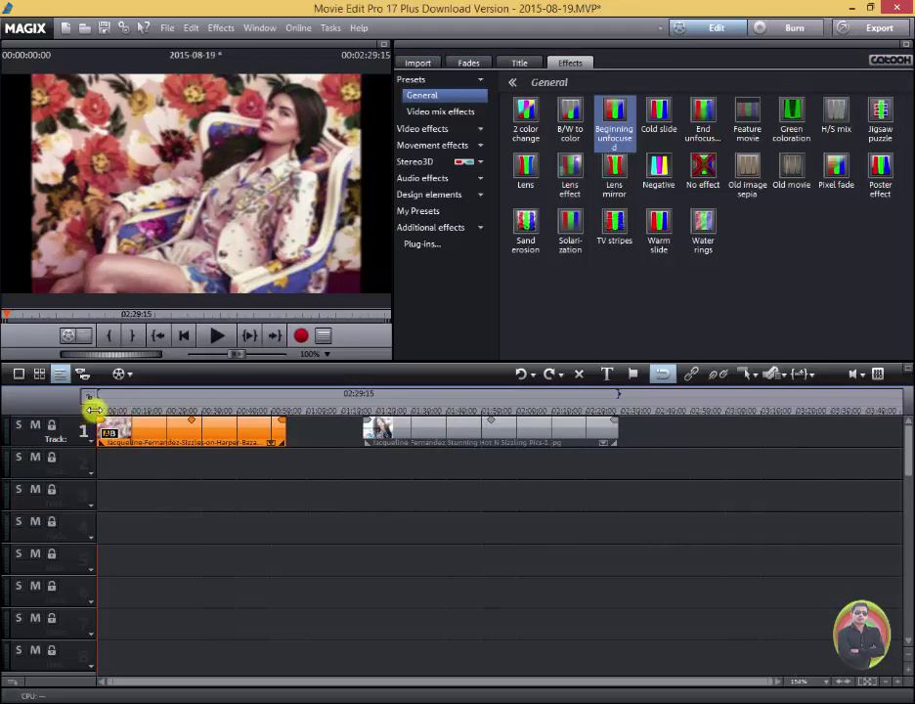
{"action": "mouse_move", "coordinate": [100, 407]}
{"action": "left_mouse_down"}
{"action": "mouse_move", "coordinate": [92, 408]}
{"action": "mouse_move", "coordinate": [369, 394]}
{"action": "mouse_move", "coordinate": [362, 393]}
{"action": "left_mouse_up"}
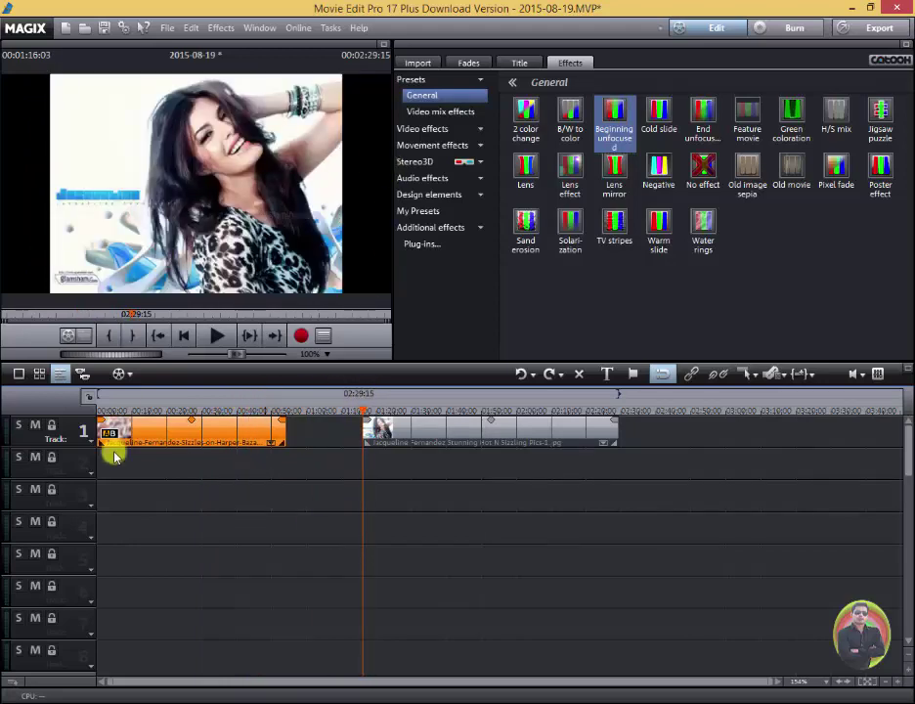
- Apply Beginning unfocused to the leopard-print clip and scrub the ruler to preview it
{"action": "mouse_move", "coordinate": [617, 111]}
{"action": "left_mouse_down"}
{"action": "mouse_move", "coordinate": [403, 430]}
{"action": "mouse_move", "coordinate": [370, 427]}
{"action": "left_mouse_up"}
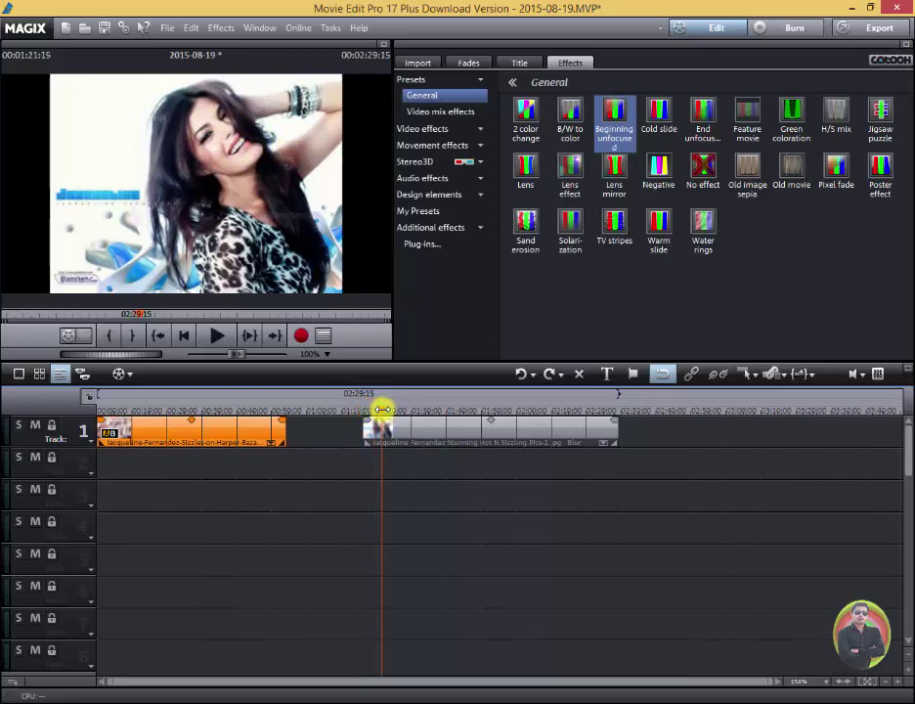
{"action": "mouse_move", "coordinate": [364, 409]}
{"action": "left_mouse_down"}
{"action": "mouse_move", "coordinate": [599, 403]}
{"action": "mouse_move", "coordinate": [364, 410]}
{"action": "left_mouse_up"}
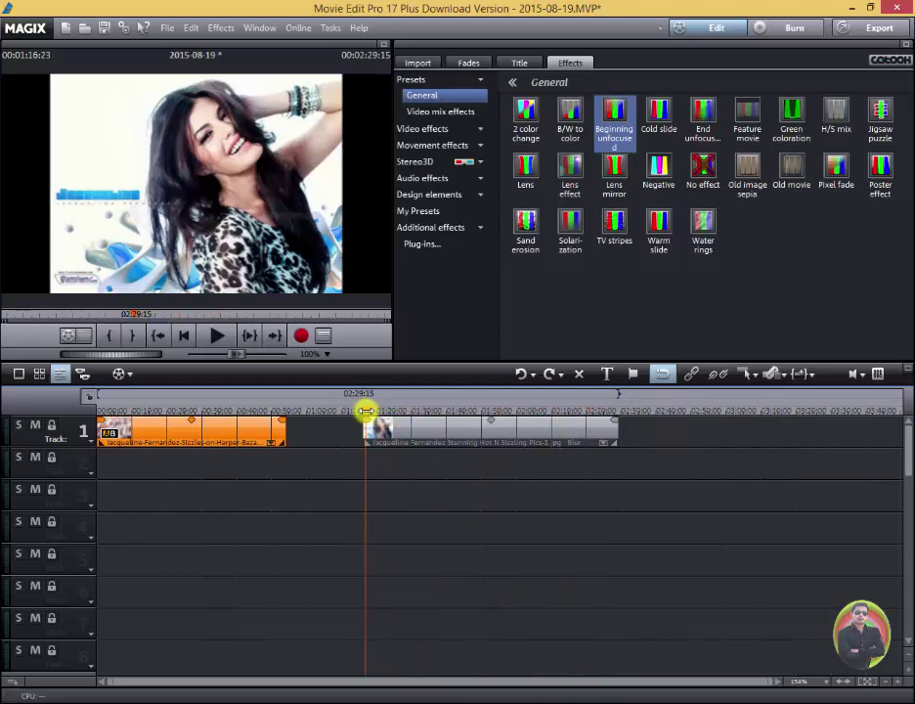
{"action": "mouse_move", "coordinate": [364, 410]}
{"action": "left_mouse_down"}
{"action": "mouse_move", "coordinate": [377, 411]}
{"action": "mouse_move", "coordinate": [363, 413]}
{"action": "left_mouse_up"}
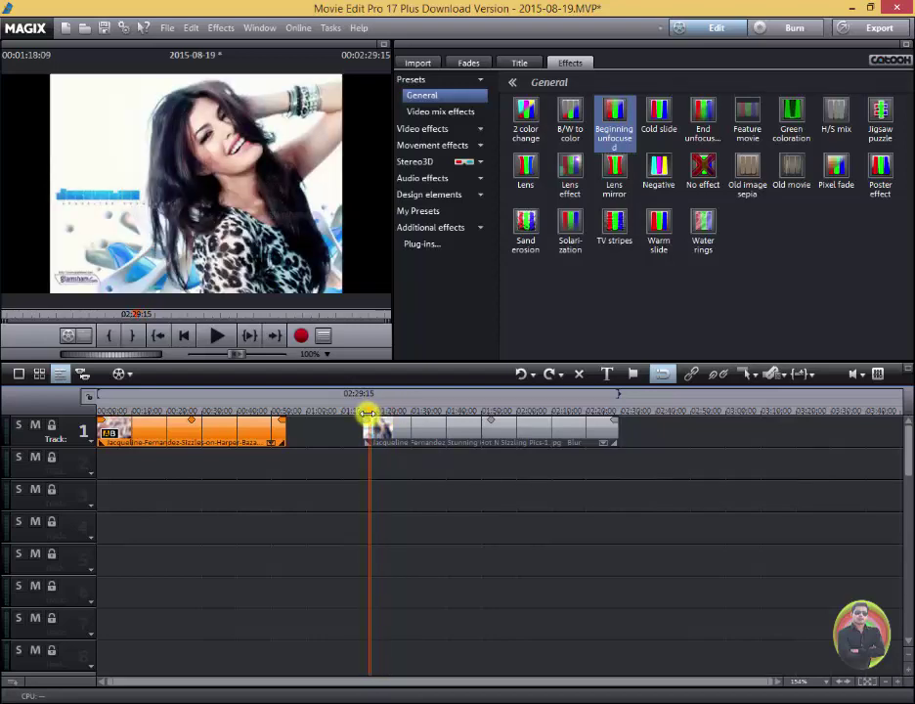
{"action": "mouse_move", "coordinate": [374, 412]}
{"action": "left_mouse_down"}
{"action": "mouse_move", "coordinate": [591, 411]}
{"action": "mouse_move", "coordinate": [68, 400]}
{"action": "left_mouse_up"}
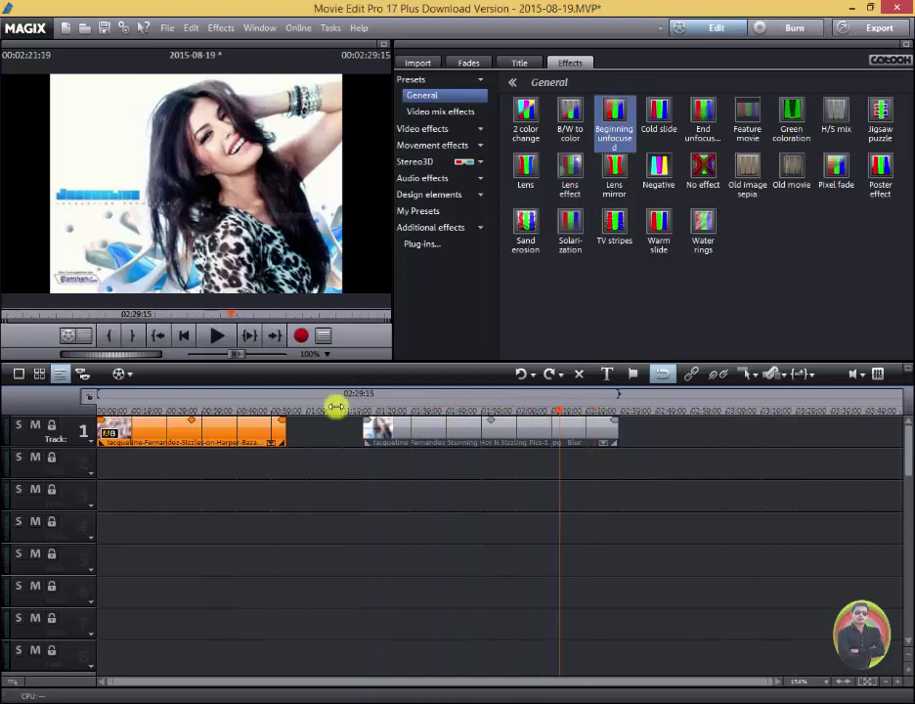